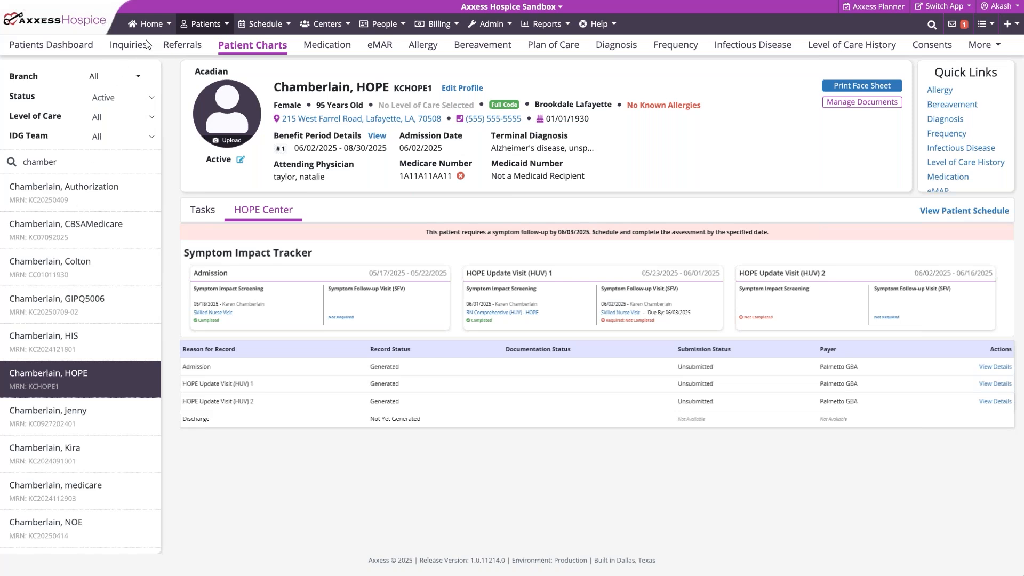
In the HOPE Export Manager, mark the pending HOPE Update Visit (HUV) 2 record dated 10/17/2025 - 10/31/2025 as Not Completed
{"action": "left_click", "coordinate": [156, 31]}
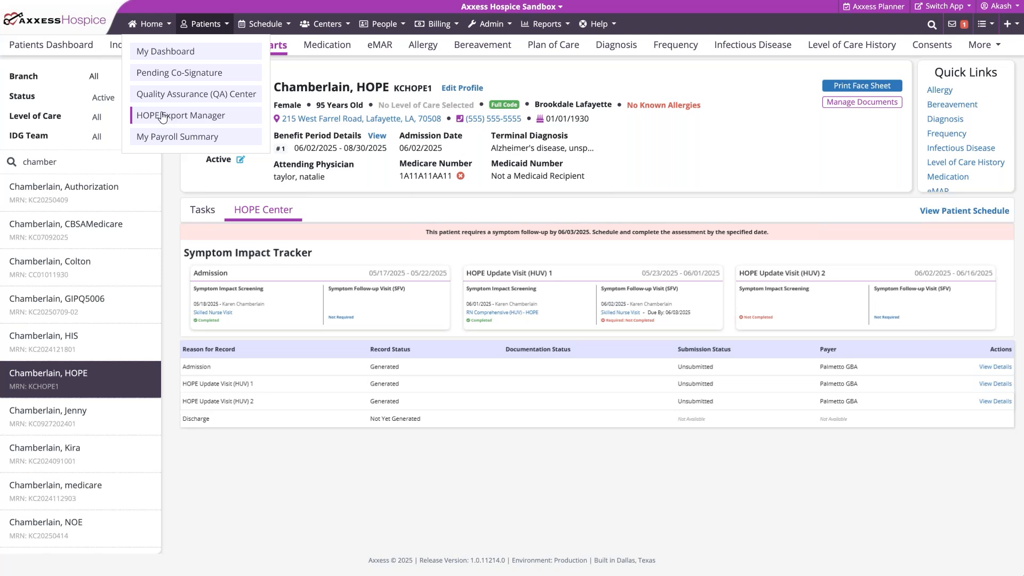
{"action": "left_click", "coordinate": [162, 116]}
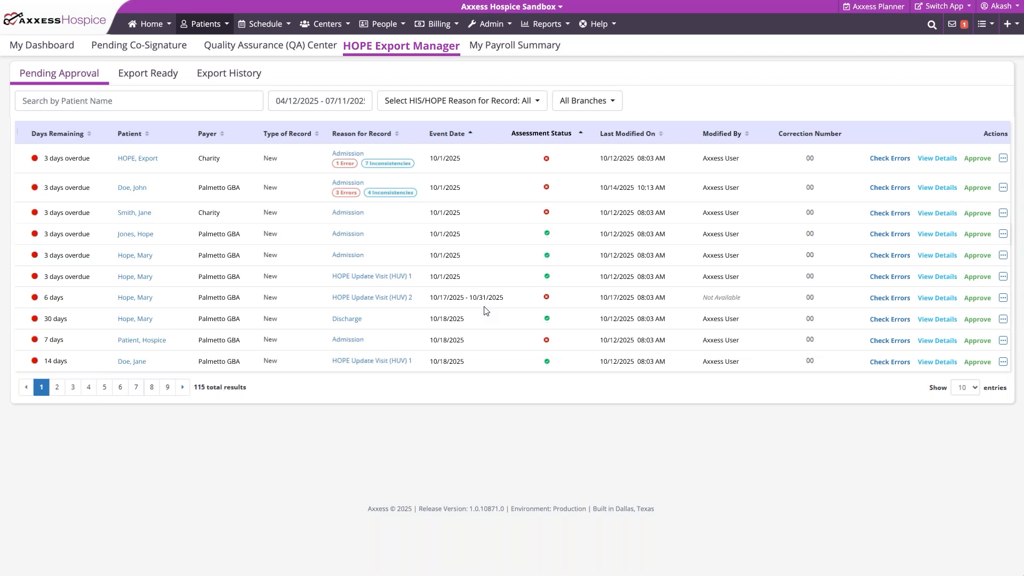
{"action": "left_click", "coordinate": [1002, 299]}
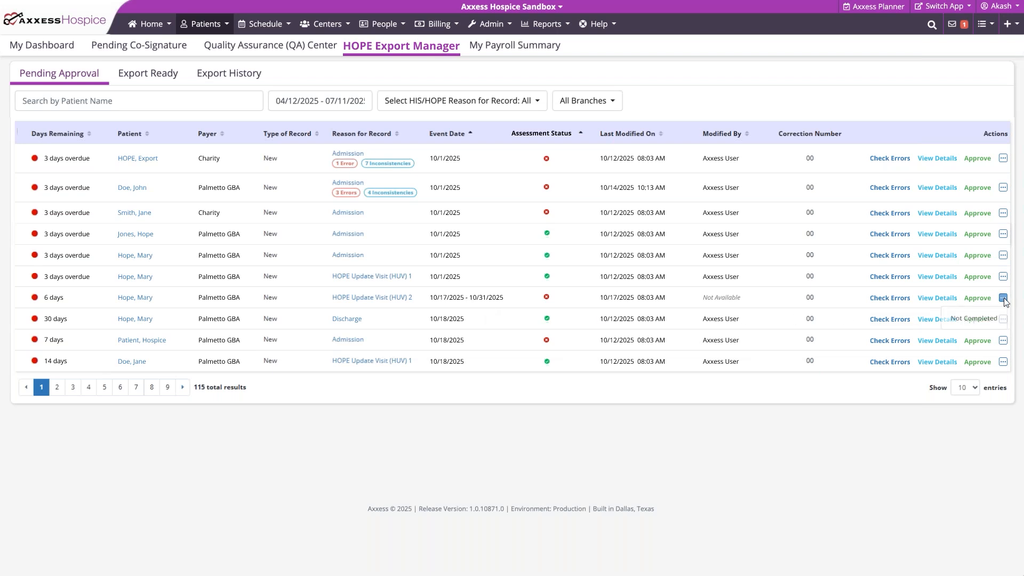
{"action": "left_click", "coordinate": [973, 319]}
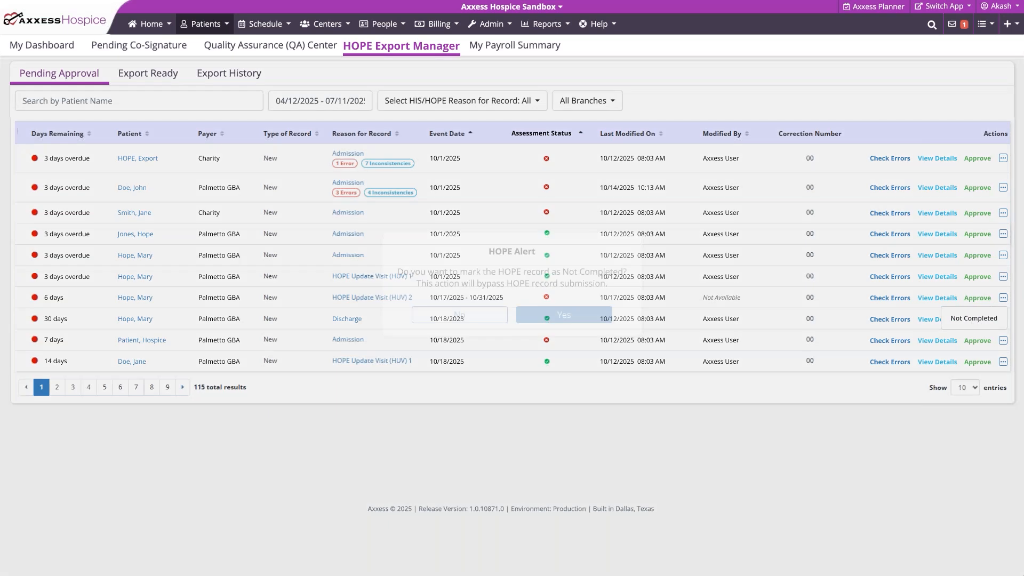
{"action": "left_click", "coordinate": [561, 316]}
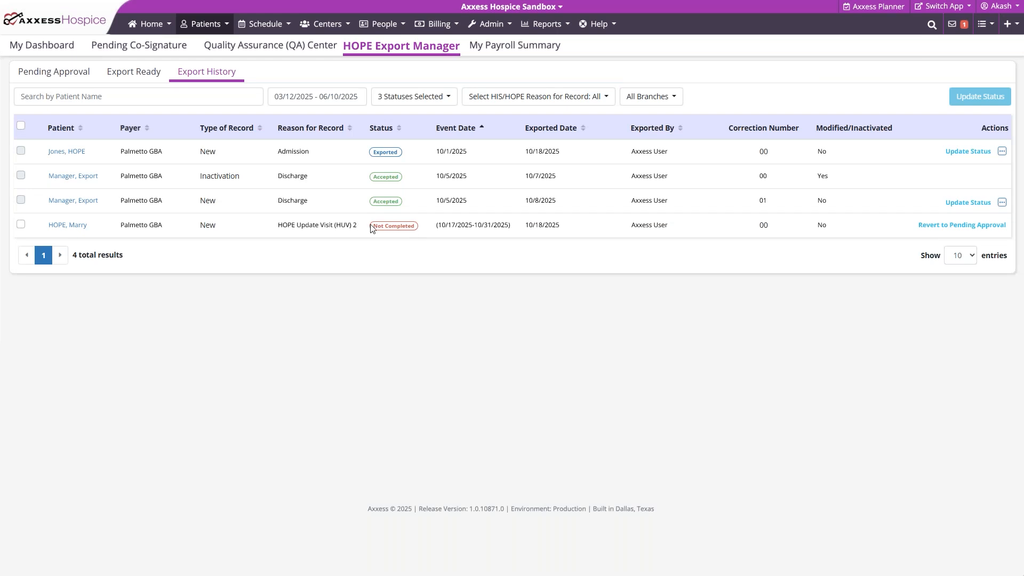
Revert the Not Completed HUV 2 record to pending approval and check the assessment status details of the pending admission records
{"action": "left_click", "coordinate": [962, 226]}
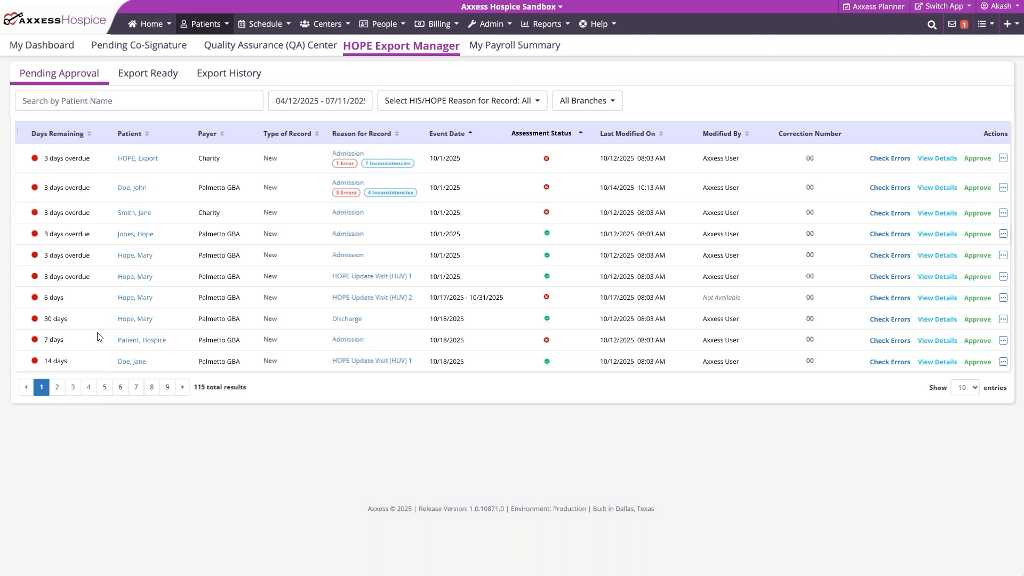
{"action": "mouse_move", "coordinate": [546, 163]}
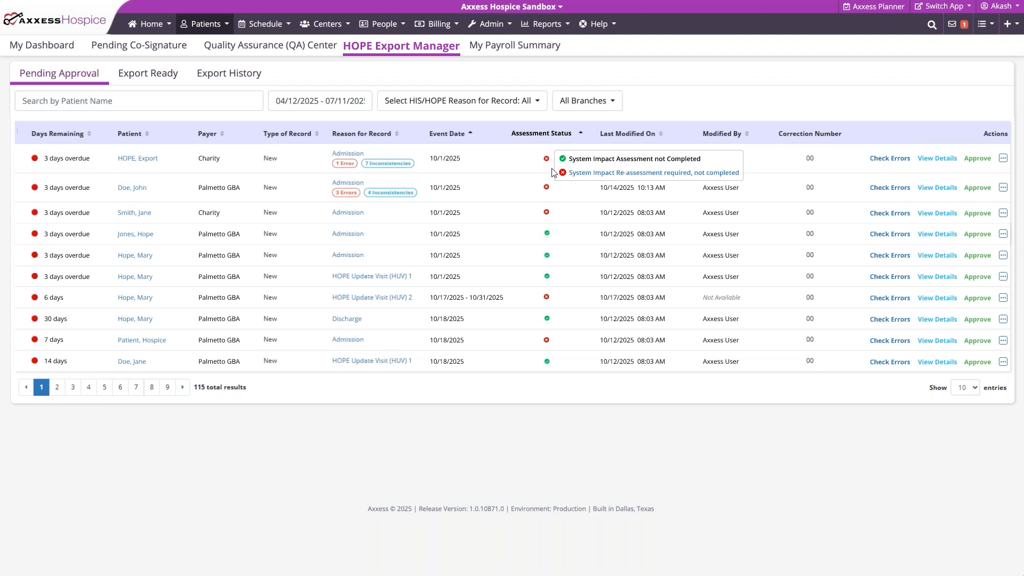
{"action": "mouse_move", "coordinate": [548, 236]}
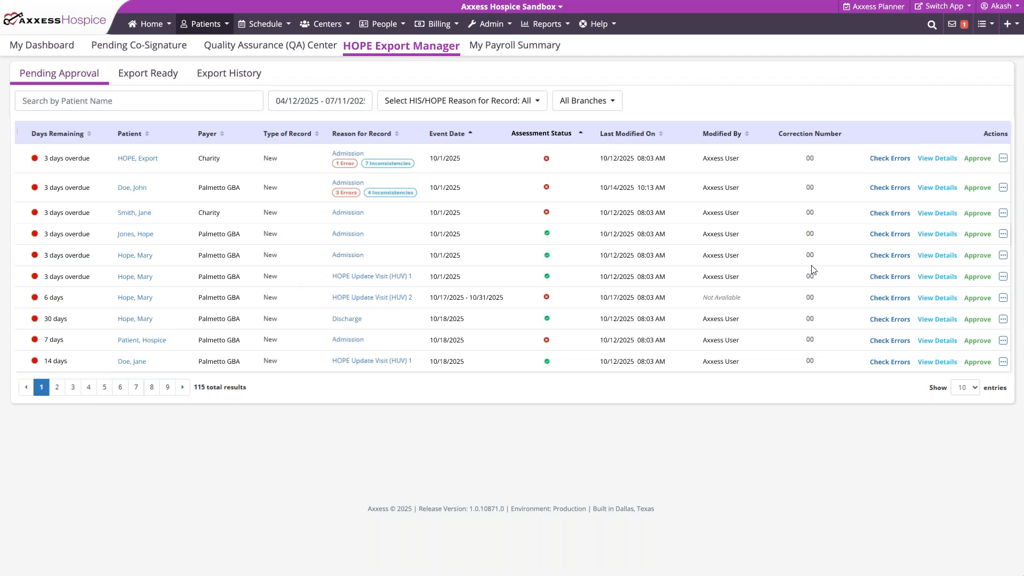
Open the details of the first pending Admission record with a completed assessment and review its sections from administrative information through medications
{"action": "left_click", "coordinate": [940, 239]}
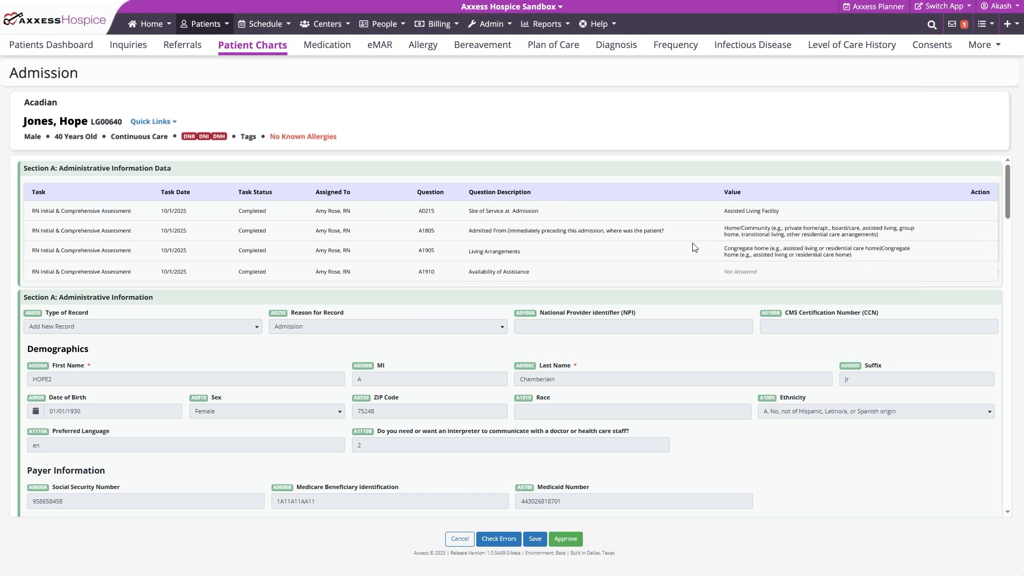
{"action": "scroll", "coordinate": [694, 247], "scroll_direction": "down", "scroll_amount": 1}
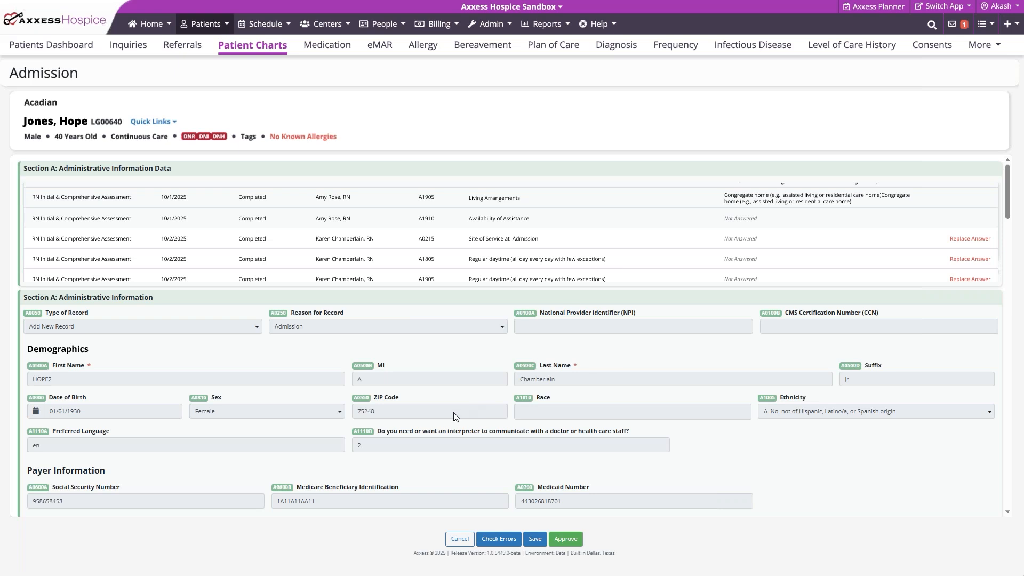
{"action": "scroll", "coordinate": [440, 416], "scroll_direction": "down", "scroll_amount": 2}
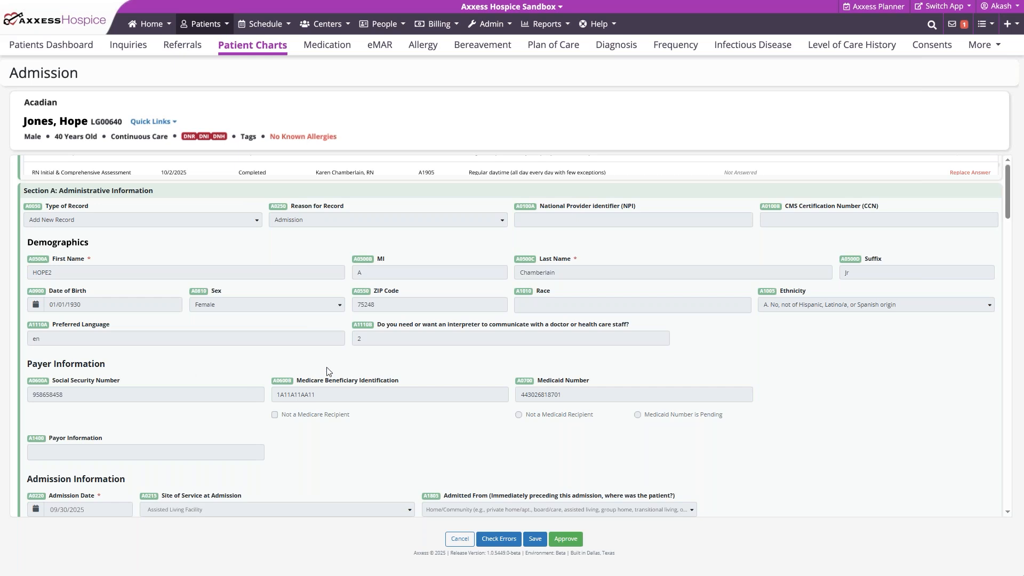
{"action": "scroll", "coordinate": [329, 371], "scroll_direction": "down", "scroll_amount": 2}
{"action": "scroll", "coordinate": [328, 369], "scroll_direction": "down", "scroll_amount": 3}
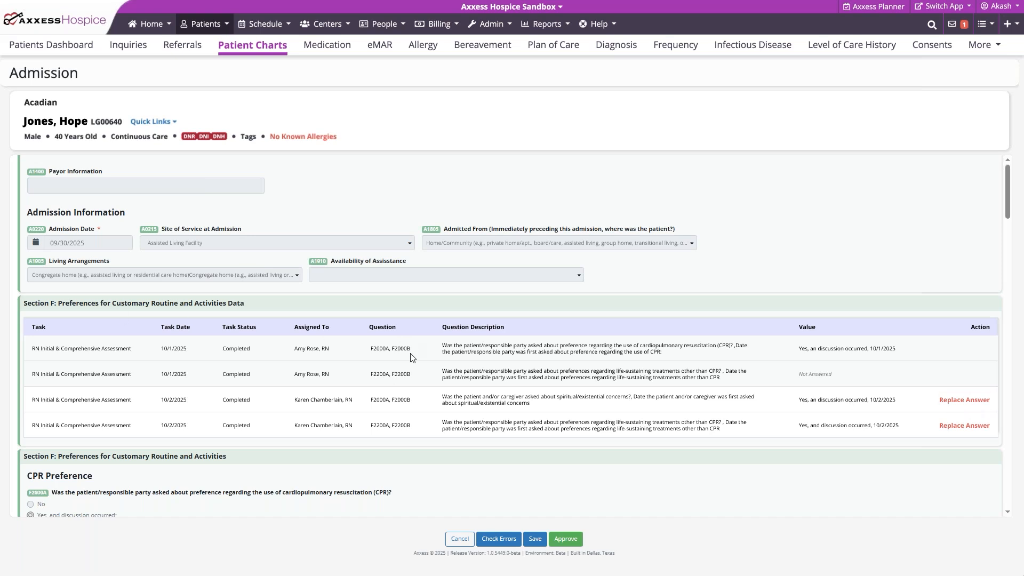
{"action": "scroll", "coordinate": [383, 387], "scroll_direction": "down", "scroll_amount": 3}
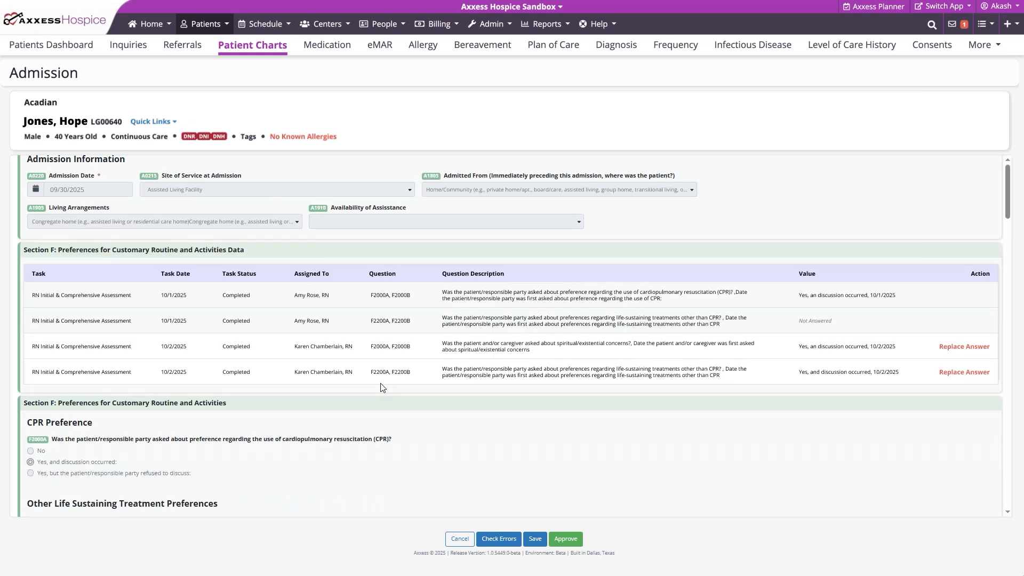
{"action": "scroll", "coordinate": [382, 387], "scroll_direction": "down", "scroll_amount": 1}
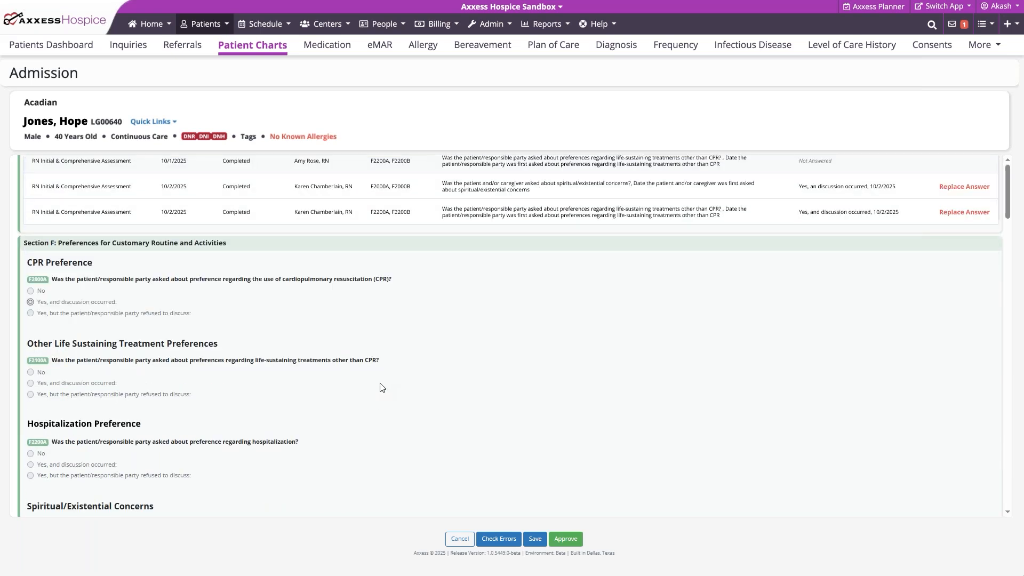
{"action": "scroll", "coordinate": [381, 387], "scroll_direction": "down", "scroll_amount": 1}
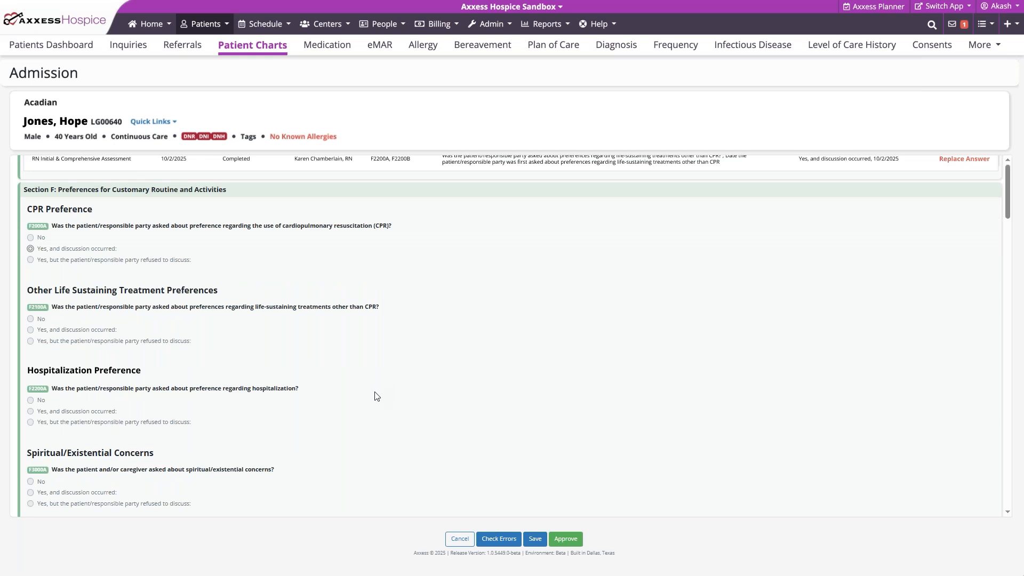
{"action": "scroll", "coordinate": [375, 396], "scroll_direction": "down", "scroll_amount": 3}
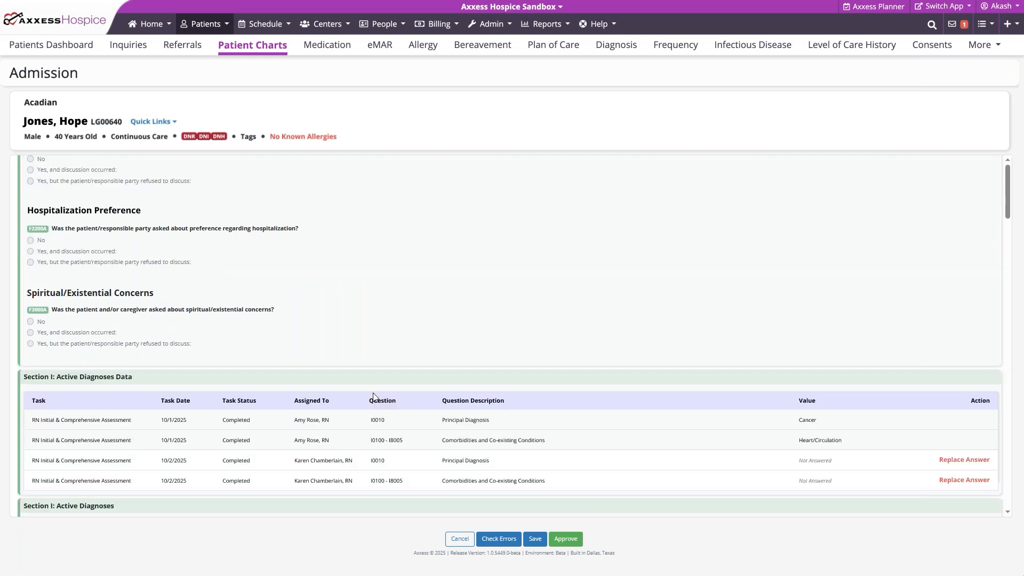
{"action": "scroll", "coordinate": [373, 397], "scroll_direction": "down", "scroll_amount": 2}
{"action": "scroll", "coordinate": [373, 397], "scroll_direction": "down", "scroll_amount": 1}
{"action": "scroll", "coordinate": [374, 396], "scroll_direction": "down", "scroll_amount": 6}
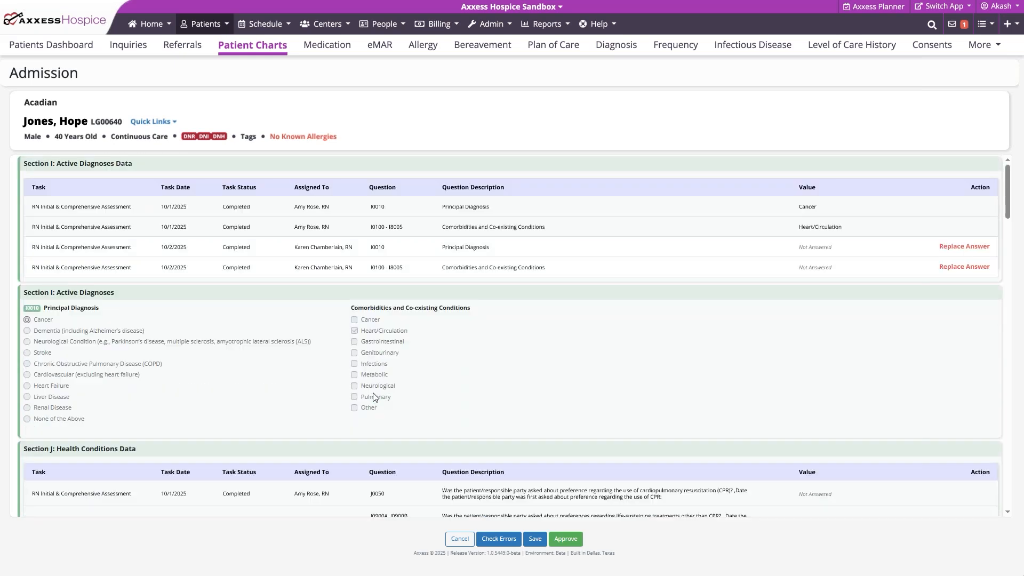
{"action": "scroll", "coordinate": [375, 397], "scroll_direction": "down", "scroll_amount": 15}
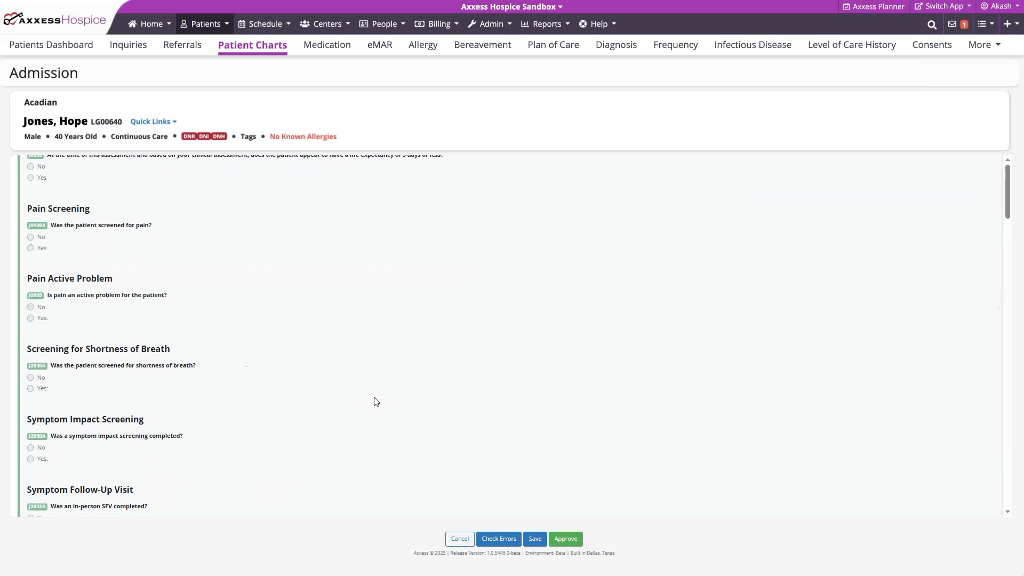
{"action": "scroll", "coordinate": [373, 399], "scroll_direction": "down", "scroll_amount": 4}
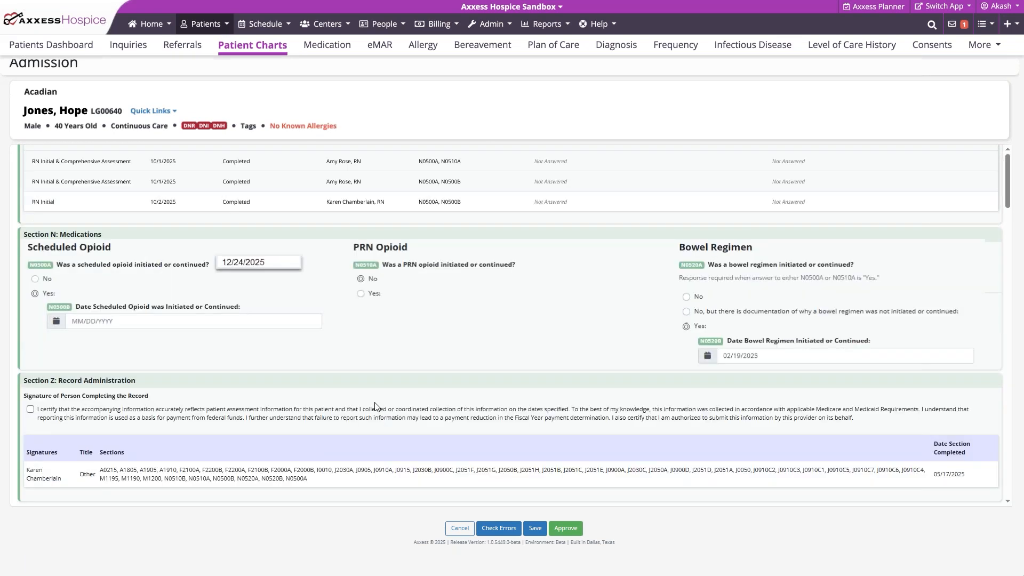
Certify the admission record's accuracy in Section Z, then approve the record and sign its completion verification
{"action": "left_click", "coordinate": [30, 411]}
{"action": "left_click", "coordinate": [571, 531]}
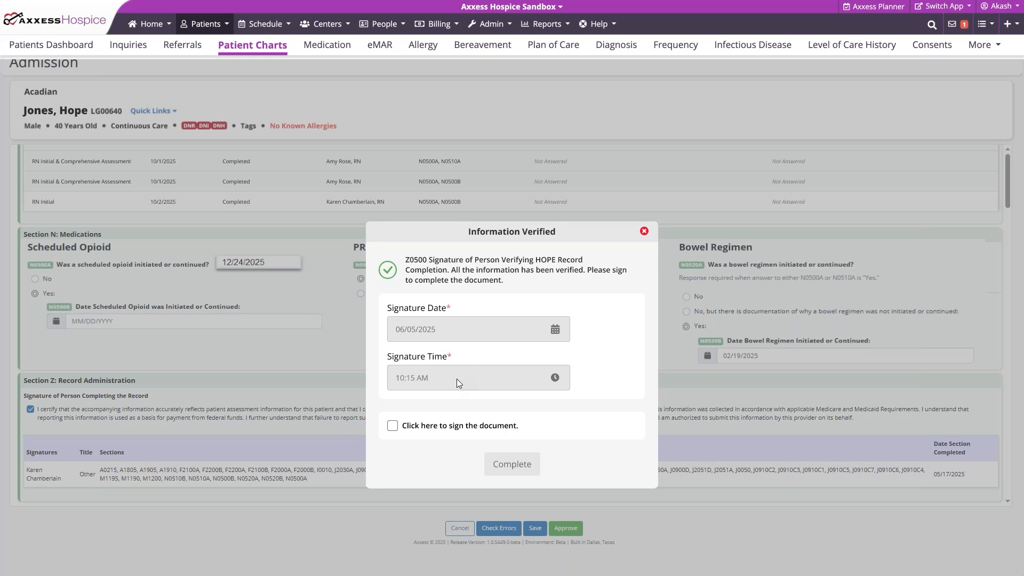
{"action": "left_click", "coordinate": [393, 426]}
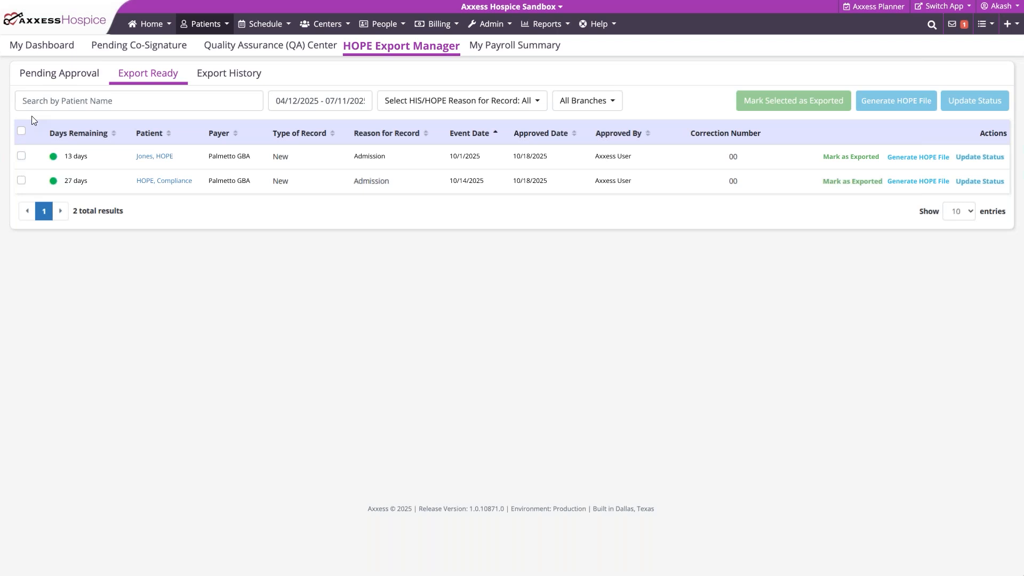
Mark the export-ready admission record with event date 10/1/2025 as exported and open the export history
{"action": "left_click", "coordinate": [851, 157]}
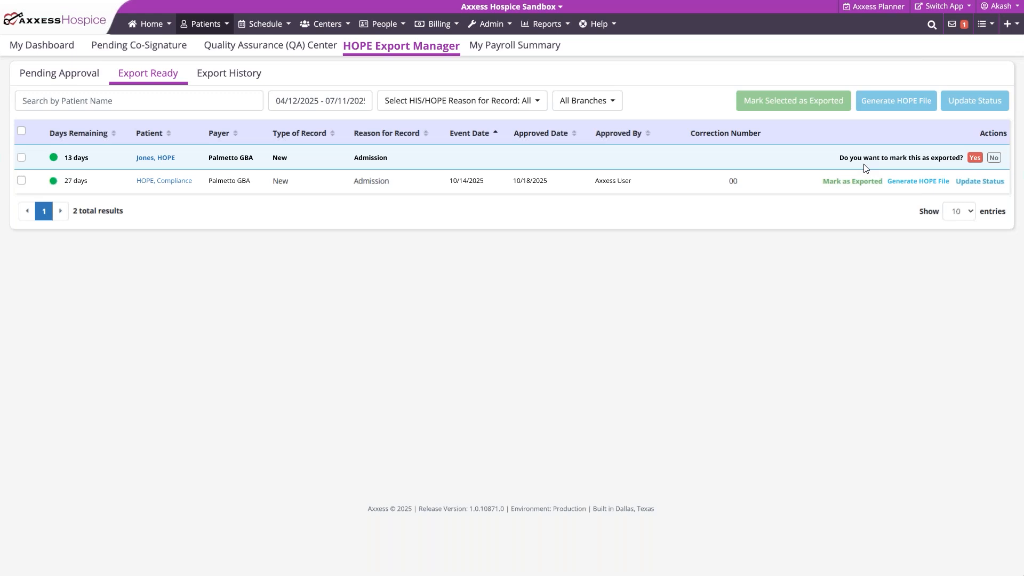
{"action": "left_click", "coordinate": [975, 158]}
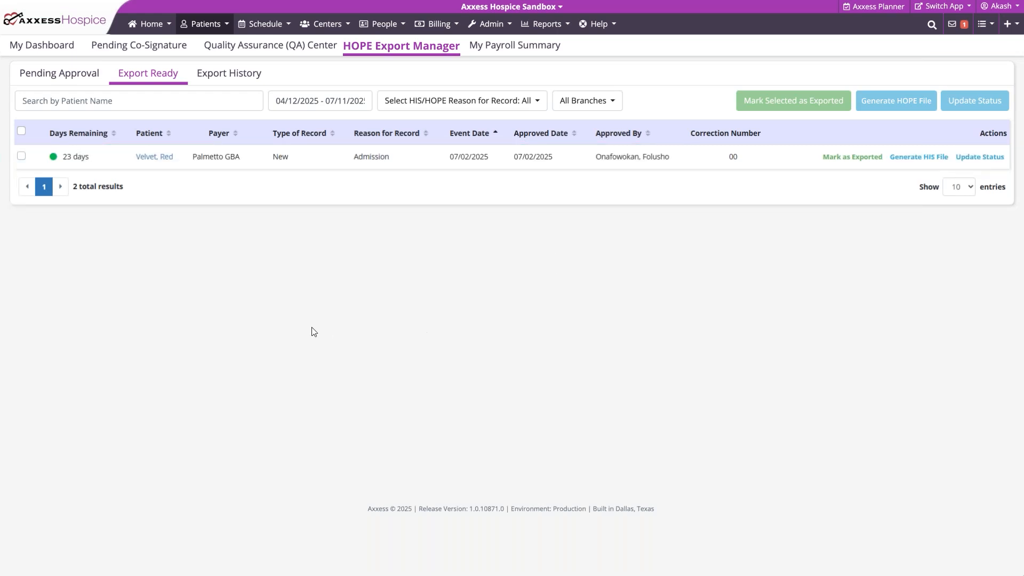
{"action": "left_click", "coordinate": [232, 75]}
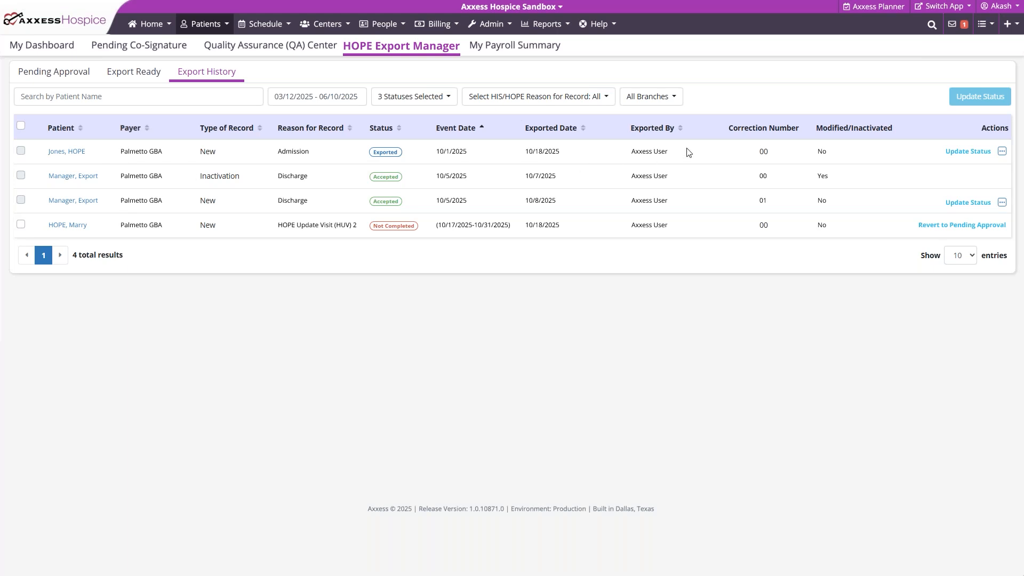
Examine the status update choices and additional actions available for the exported admission record dated 10/1/2025
{"action": "left_click", "coordinate": [967, 152]}
{"action": "left_click", "coordinate": [920, 153]}
{"action": "left_click", "coordinate": [991, 154]}
{"action": "left_click", "coordinate": [1002, 152]}
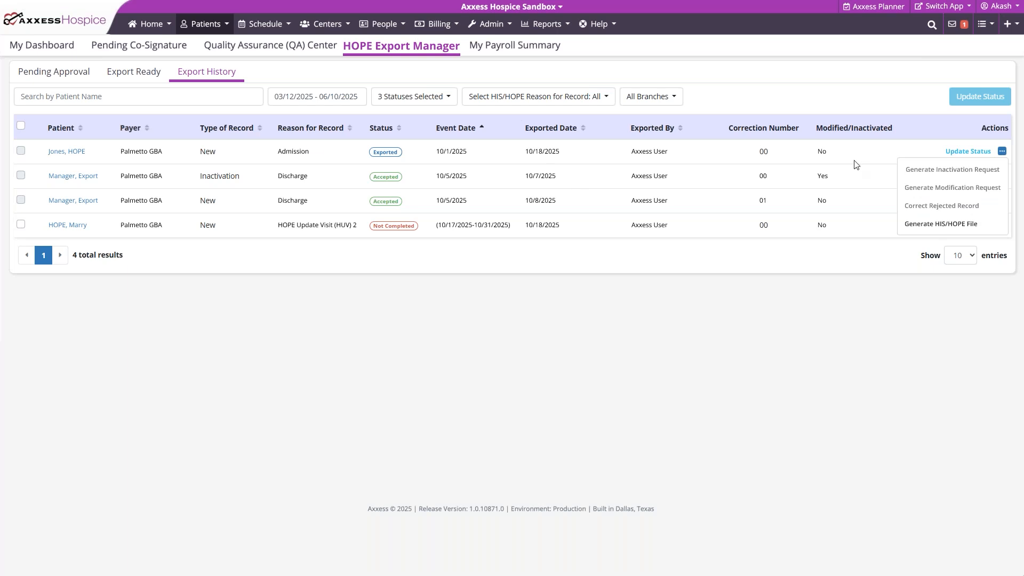
{"action": "left_click", "coordinate": [948, 128]}
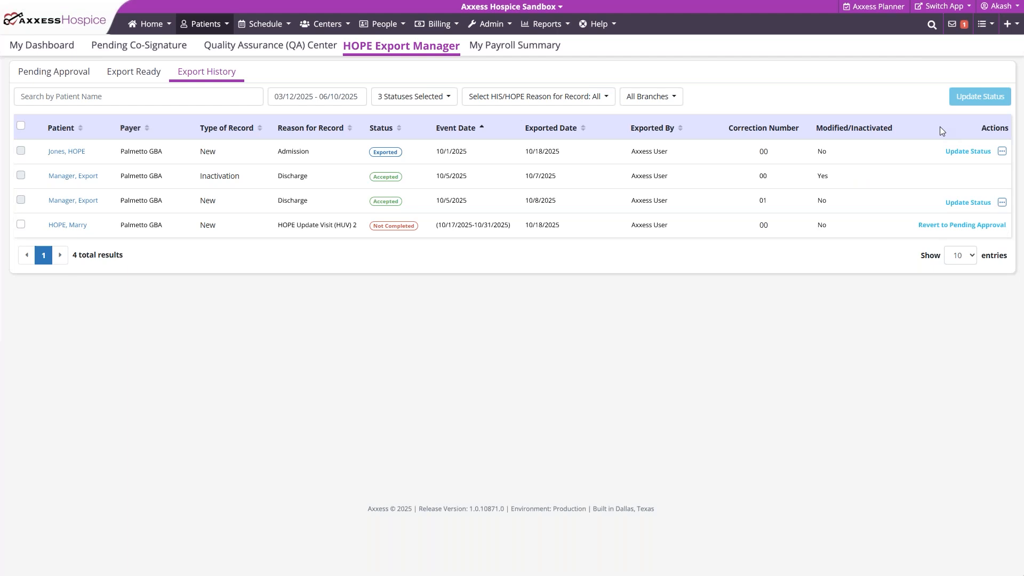